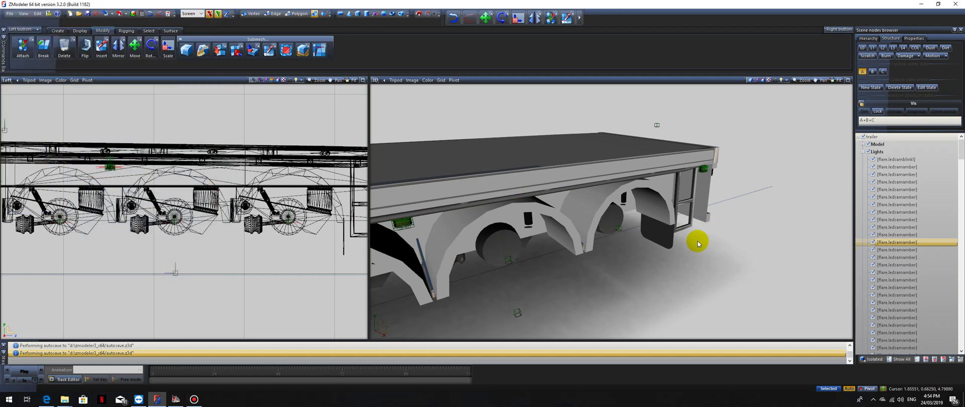
Select the scene nodes from the first Vis through Brace_on and hide them.
scroll(697, 241, down, 4)
middle_drag(728, 256, 689, 287)
scroll(800, 233, up, 4)
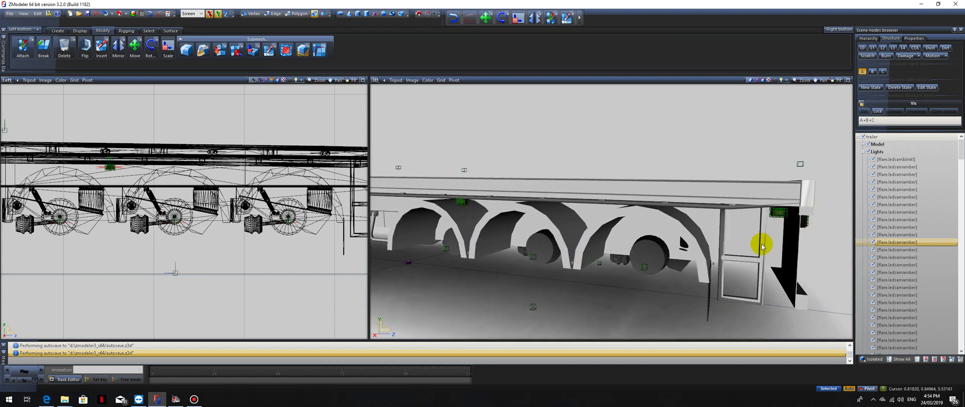
scroll(905, 269, down, 10)
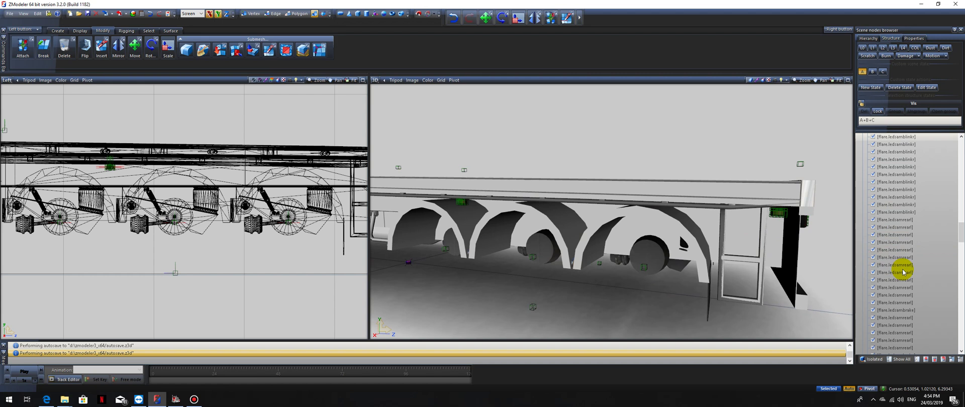
scroll(902, 273, down, 5)
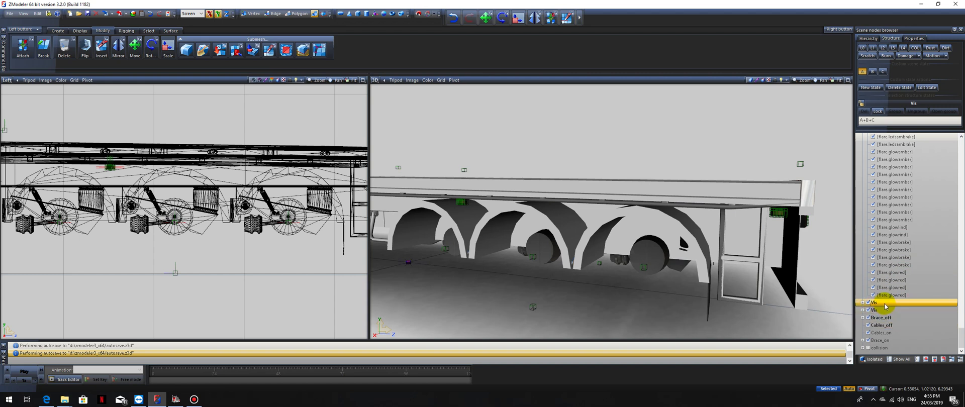
click(917, 303)
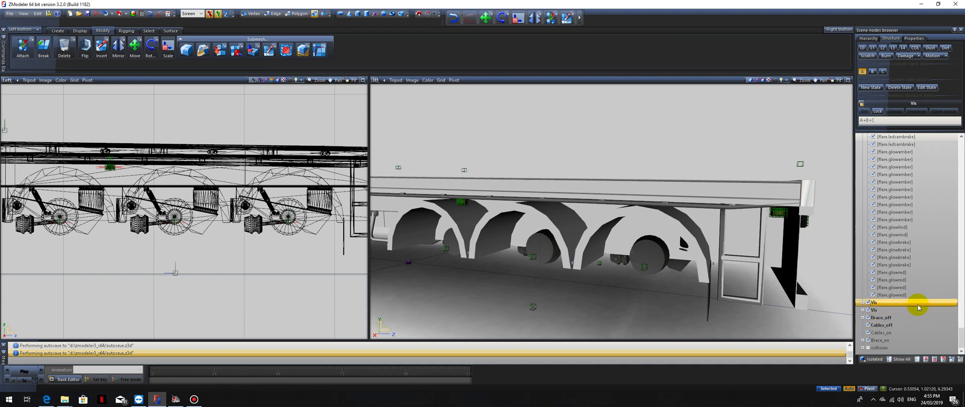
shift+click(897, 340)
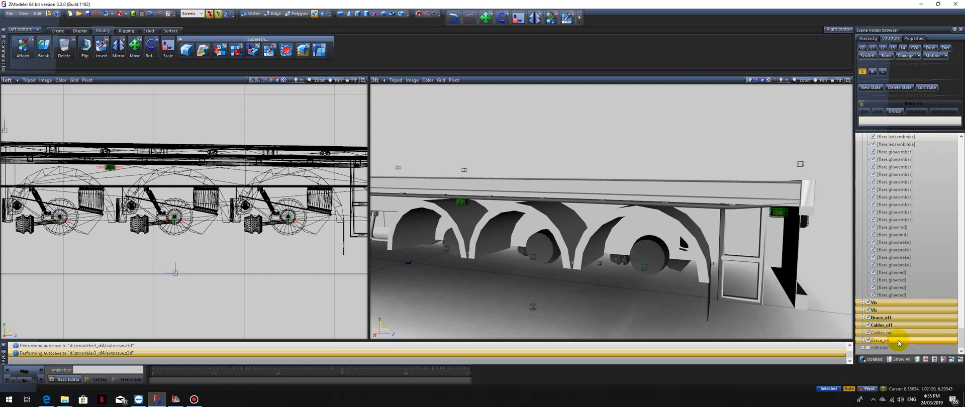
click(868, 303)
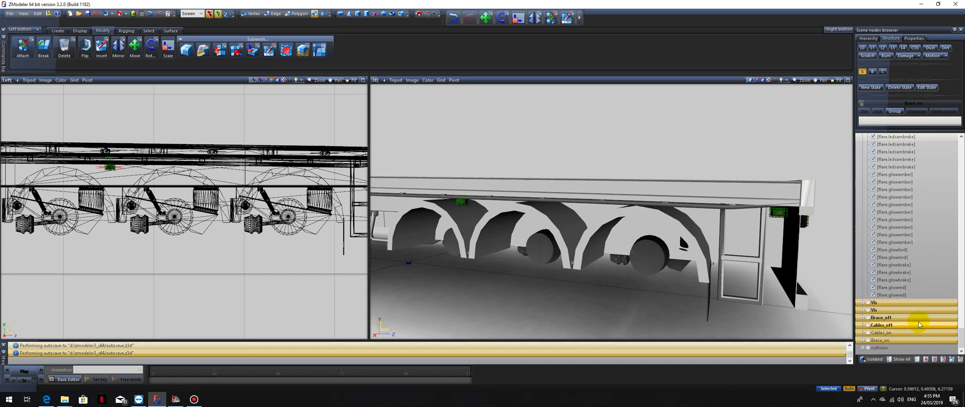
Hide the blinker flare at the head of the Lights group and check which amber flares form the rear side marker.
scroll(919, 324, up, 10)
scroll(920, 324, up, 5)
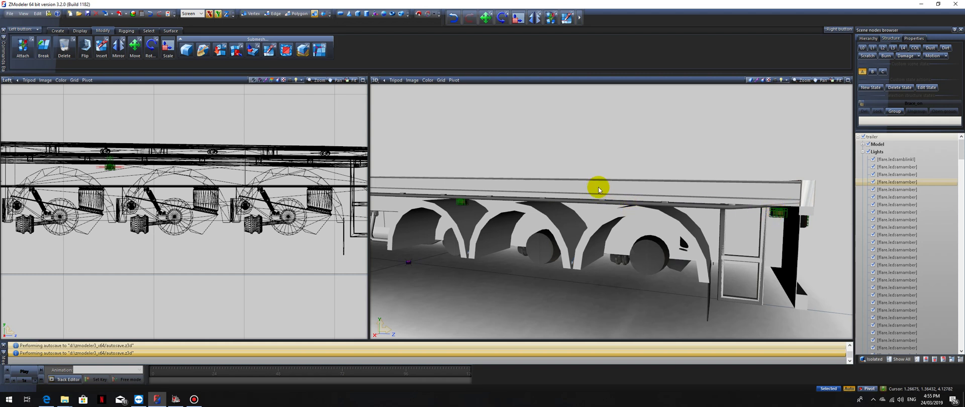
click(904, 167)
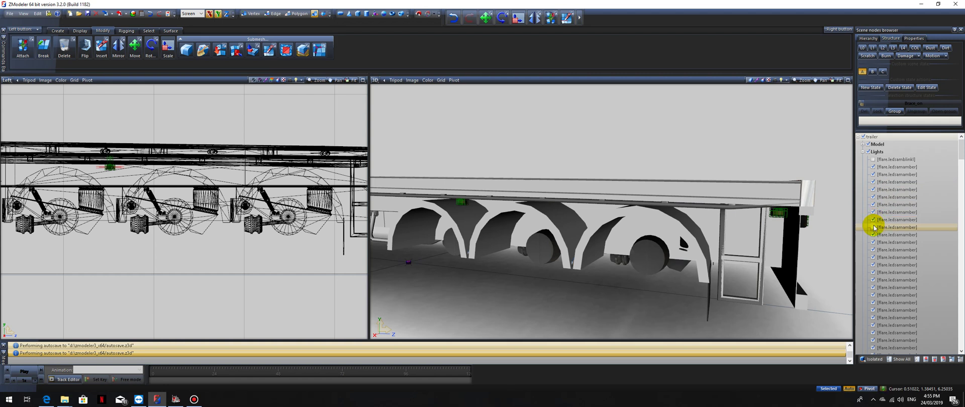
scroll(804, 218, up, 4)
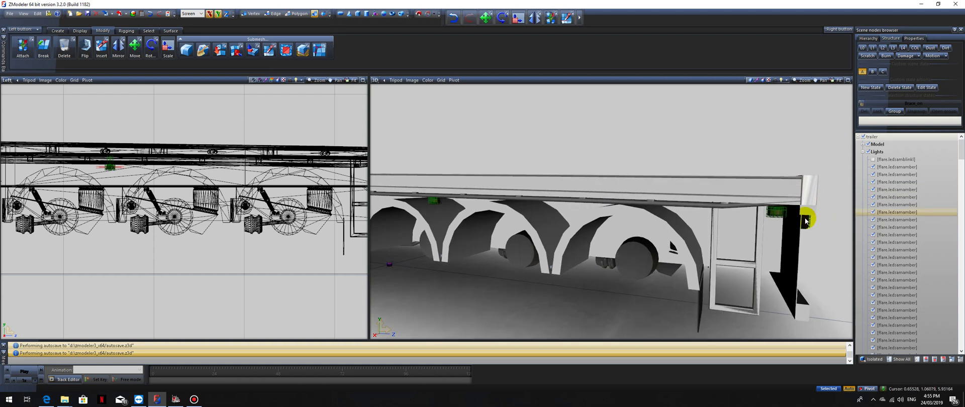
scroll(804, 219, up, 5)
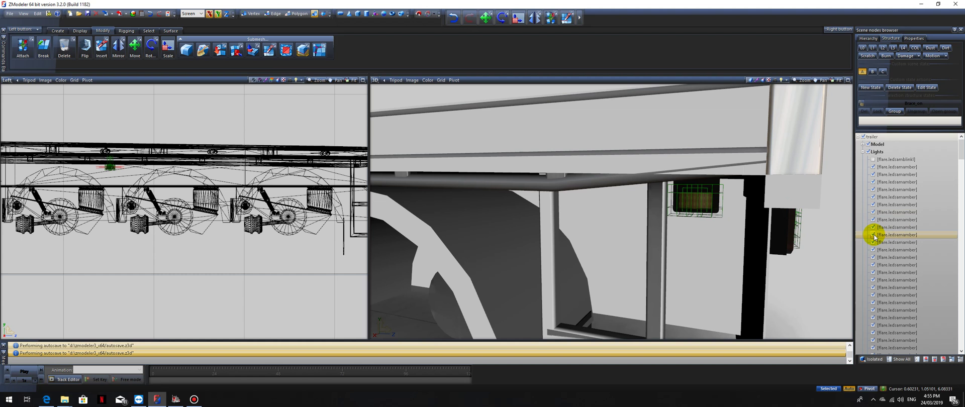
click(873, 220)
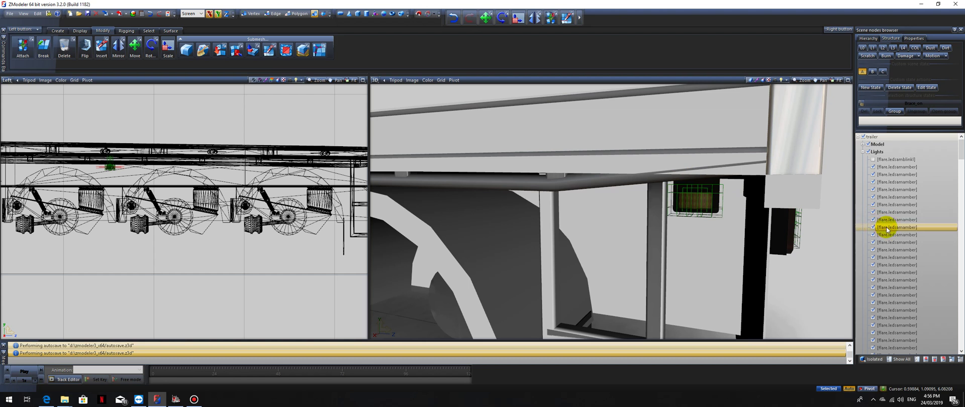
Hide every light flare from the ninth amber flare to the last red glow flare in the Lights group.
click(888, 229)
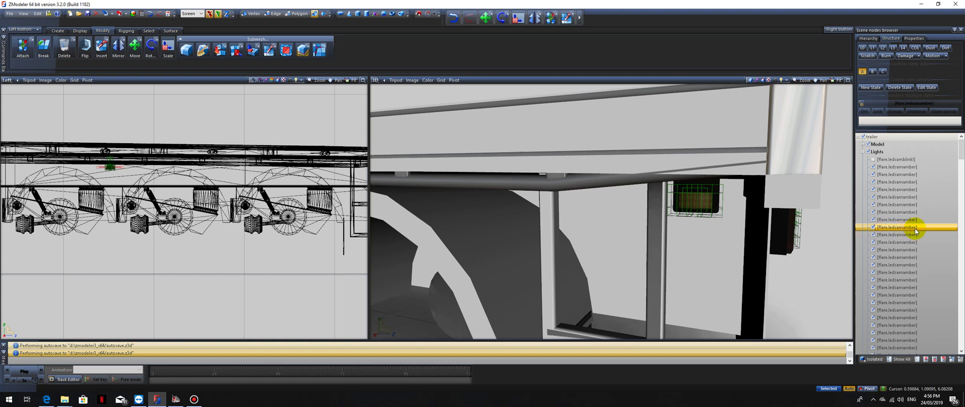
scroll(914, 236, down, 15)
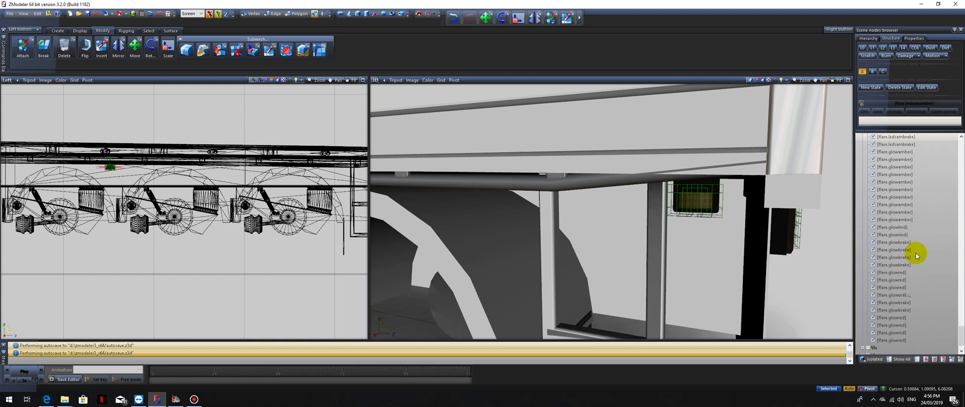
shift+click(911, 296)
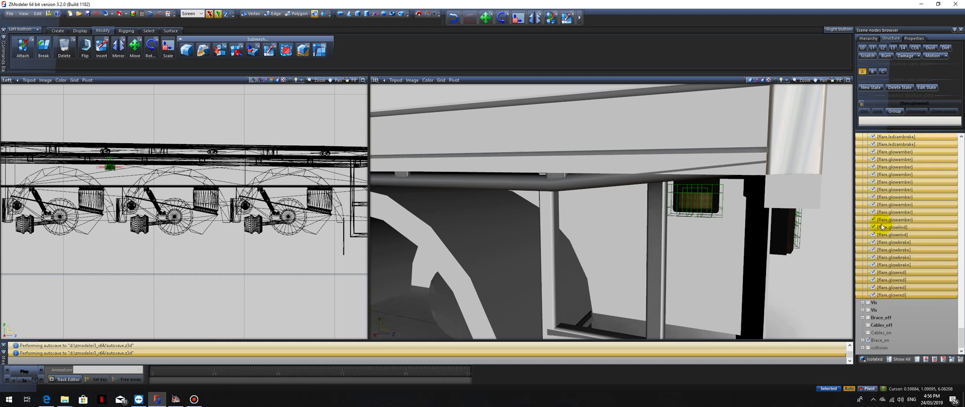
click(878, 296)
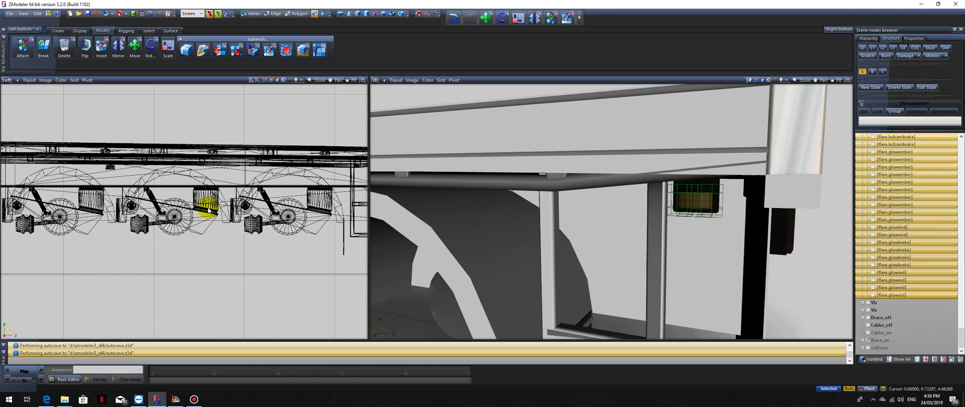
Examine the trailer's rear corner in the side and 3D views to locate the remaining side marker flares.
scroll(597, 207, down, 10)
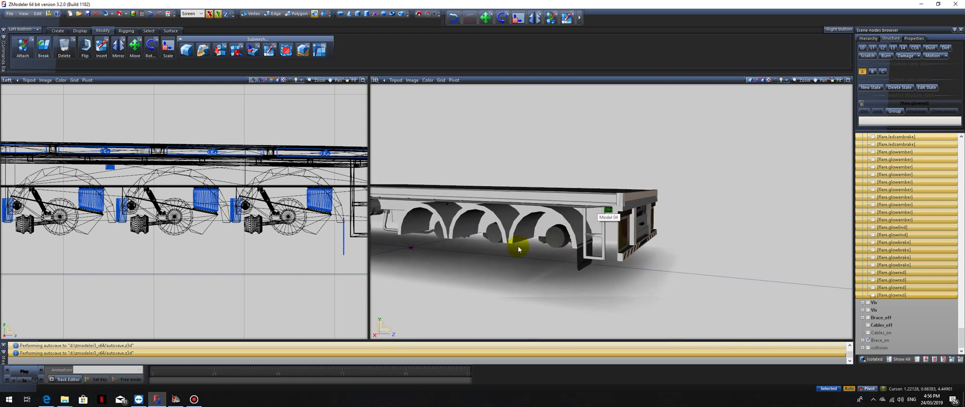
middle_drag(497, 260, 445, 265)
scroll(928, 242, up, 8)
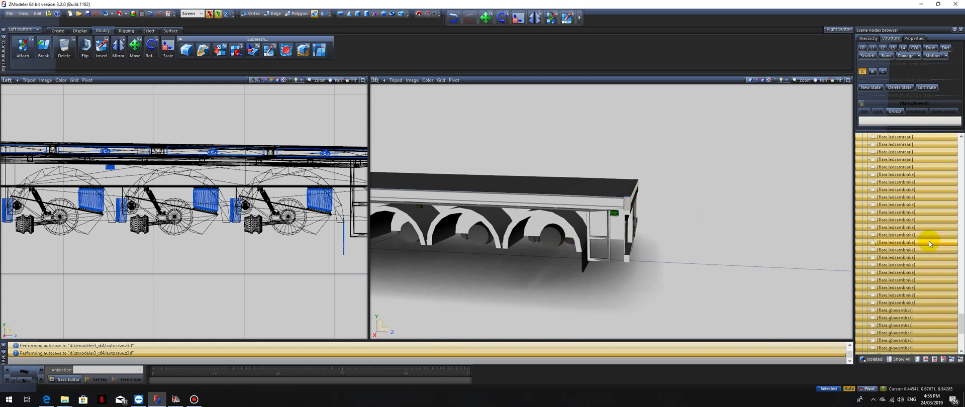
scroll(927, 241, up, 10)
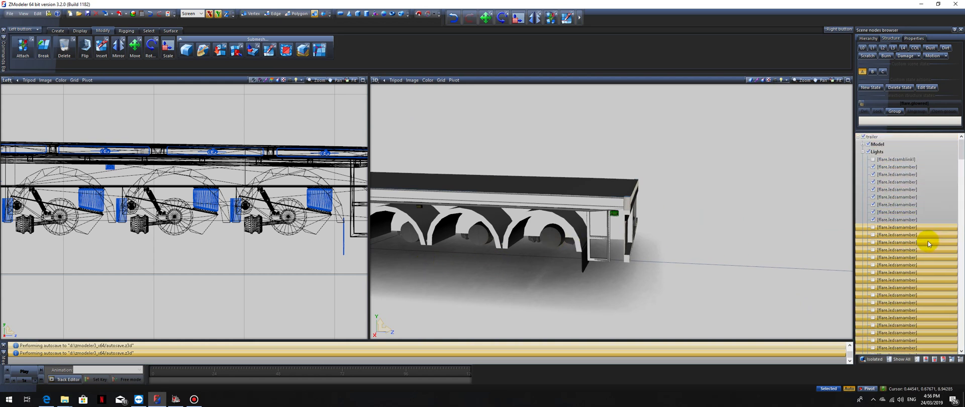
click(296, 281)
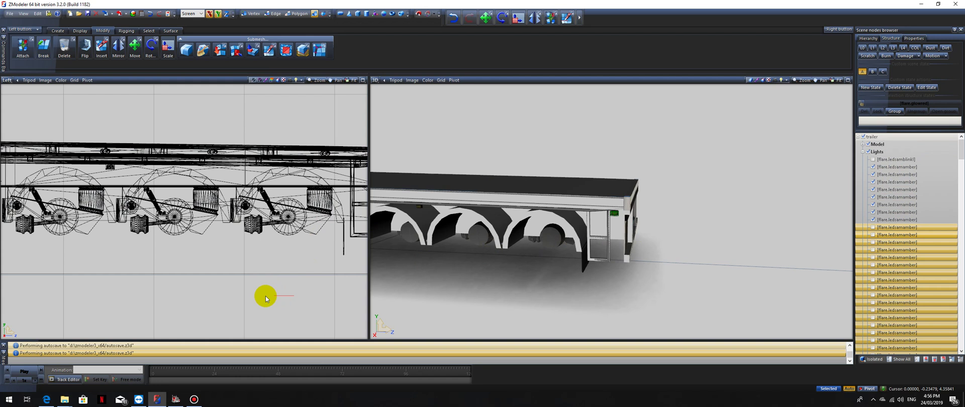
middle_drag(308, 276, 181, 285)
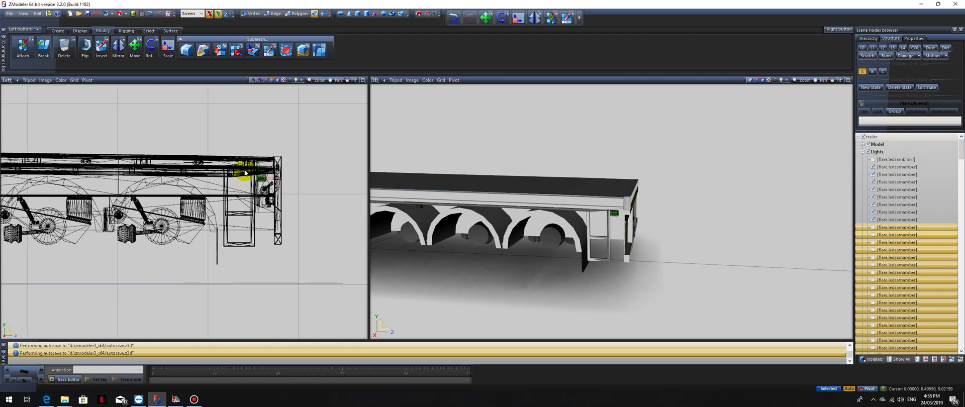
click(271, 161)
scroll(272, 171, up, 5)
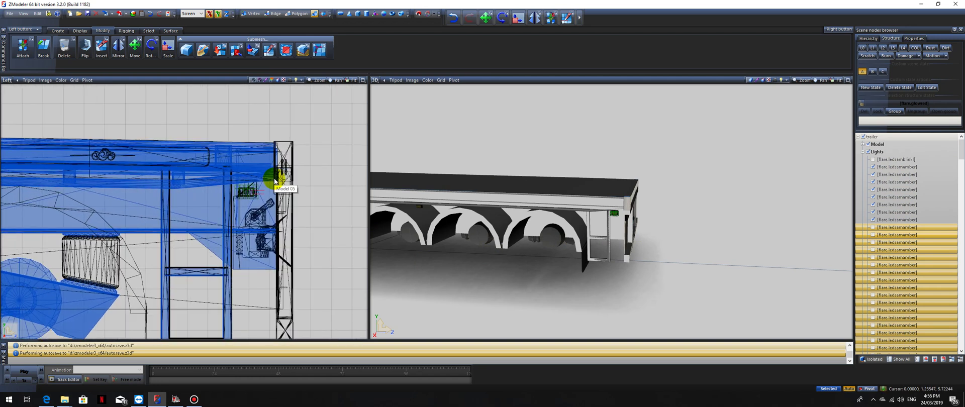
click(324, 224)
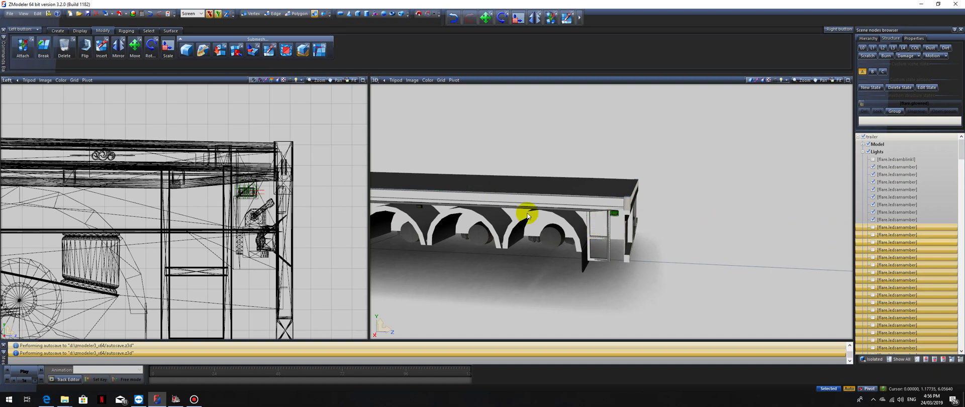
scroll(615, 210, up, 2)
scroll(617, 215, up, 1)
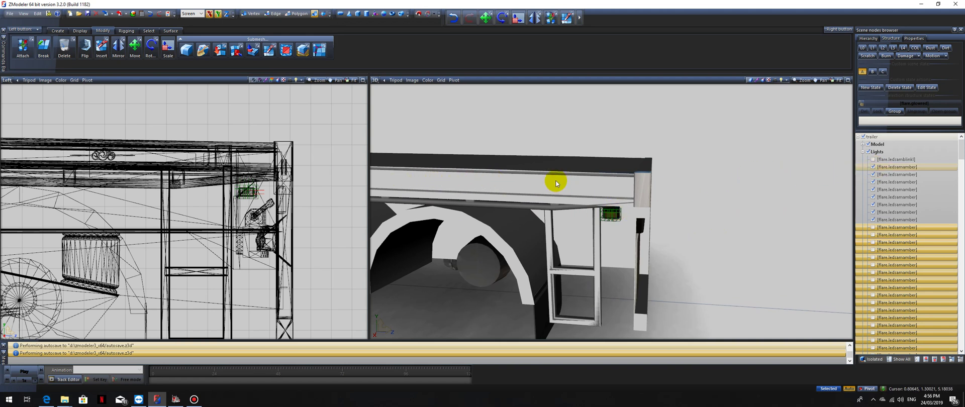
Hide the Model group and select all visible amber marker flares for copying.
click(867, 145)
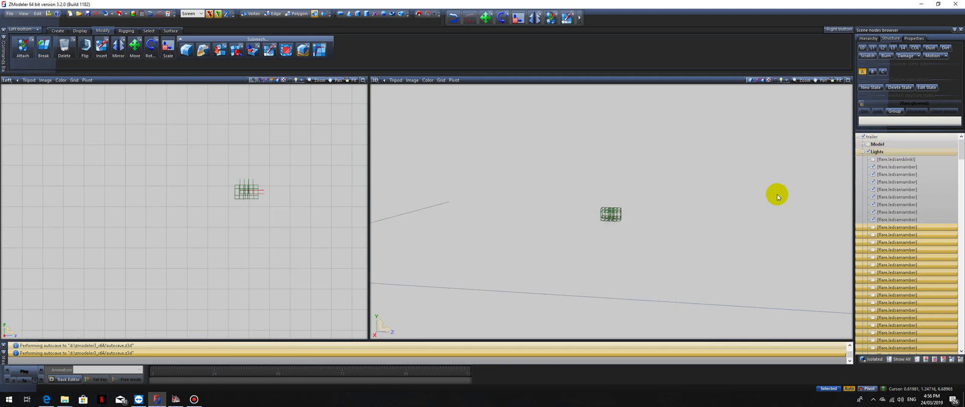
click(58, 30)
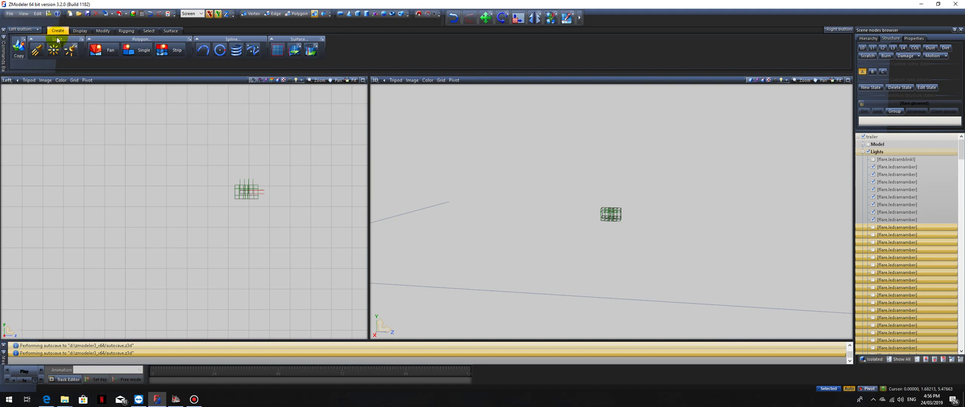
click(19, 48)
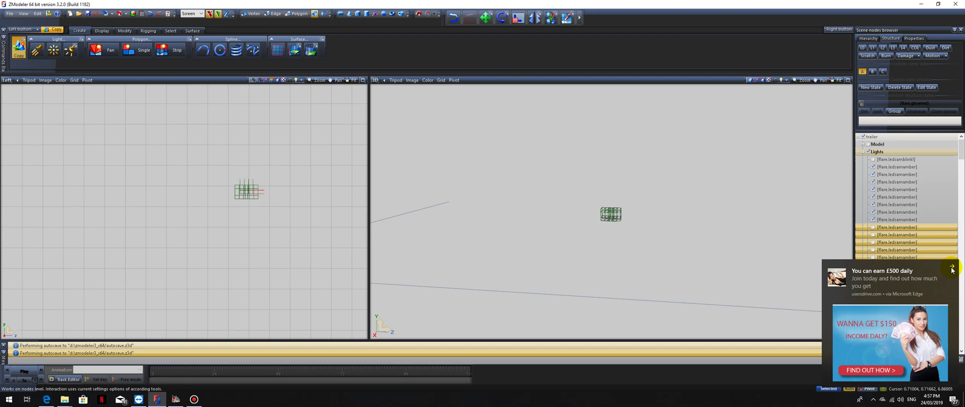
click(951, 269)
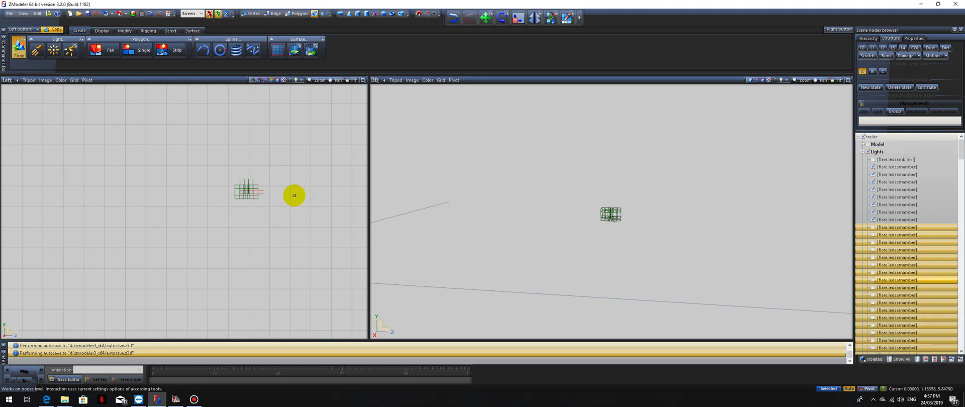
drag(202, 148, 300, 251)
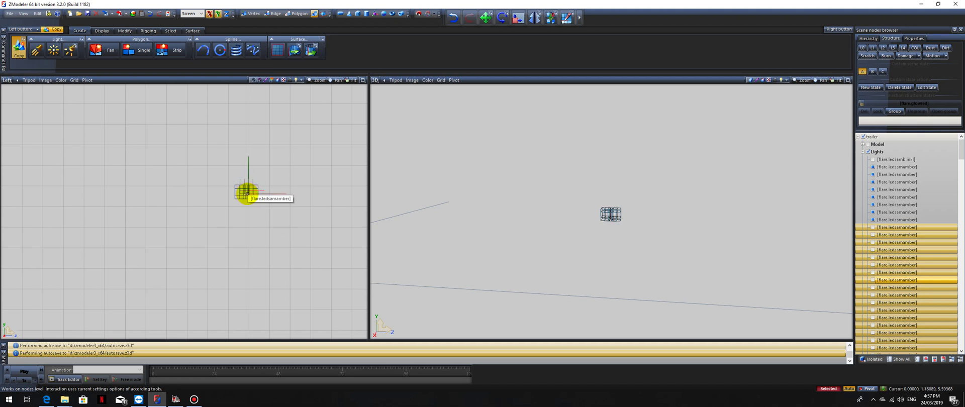
Copy the selected flares to a spot above the trailer deck and show the Model group again.
drag(247, 193, 138, 104)
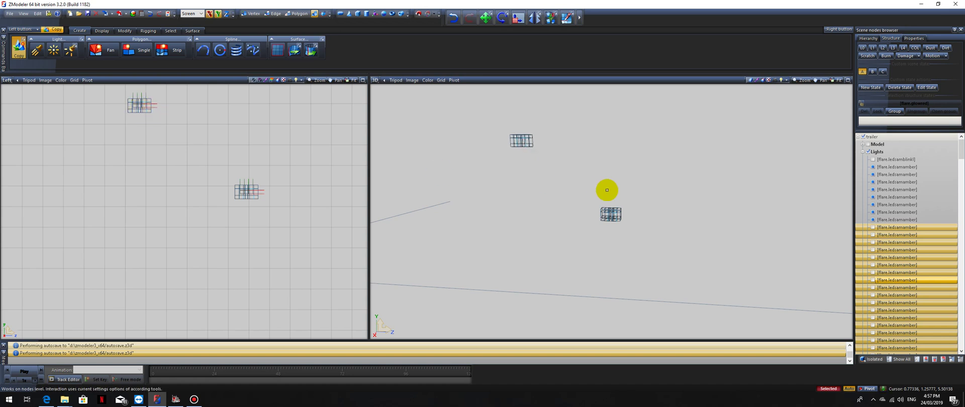
click(868, 144)
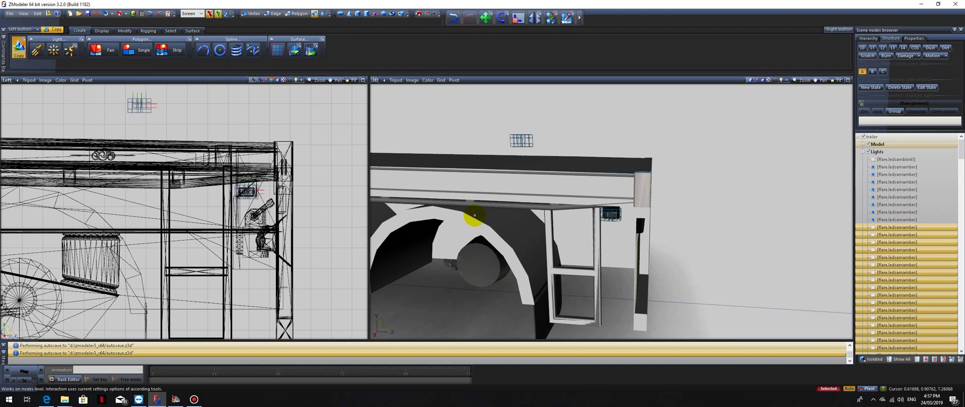
click(142, 107)
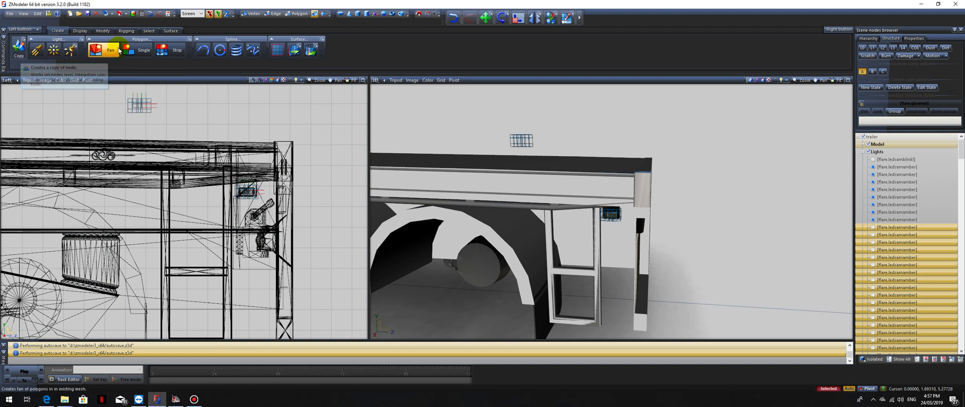
Activate the Move tool and limit the selection to the copied flares above the trailer deck.
click(103, 30)
click(119, 48)
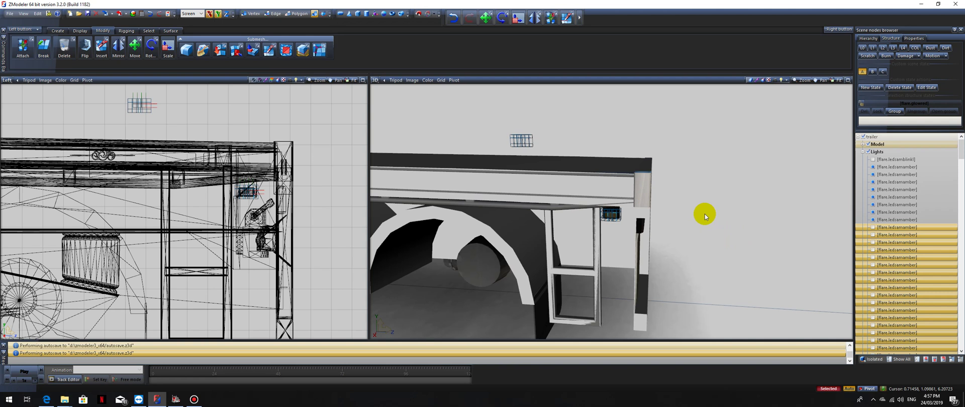
middle_drag(704, 214, 544, 165)
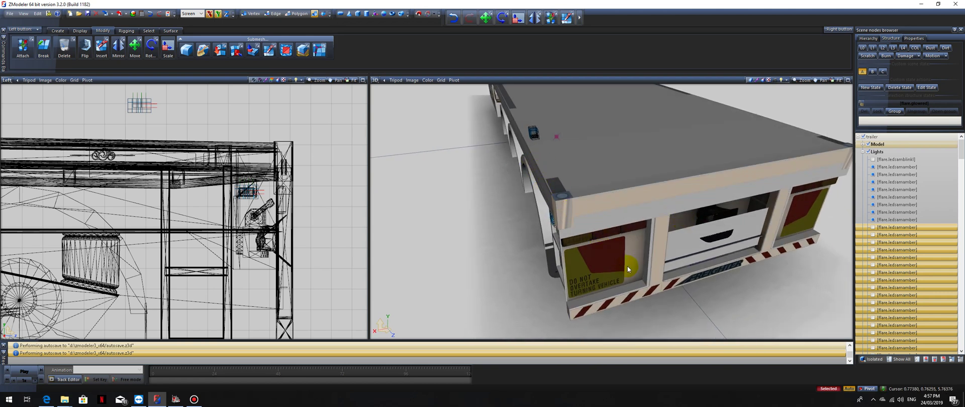
scroll(649, 276, down, 5)
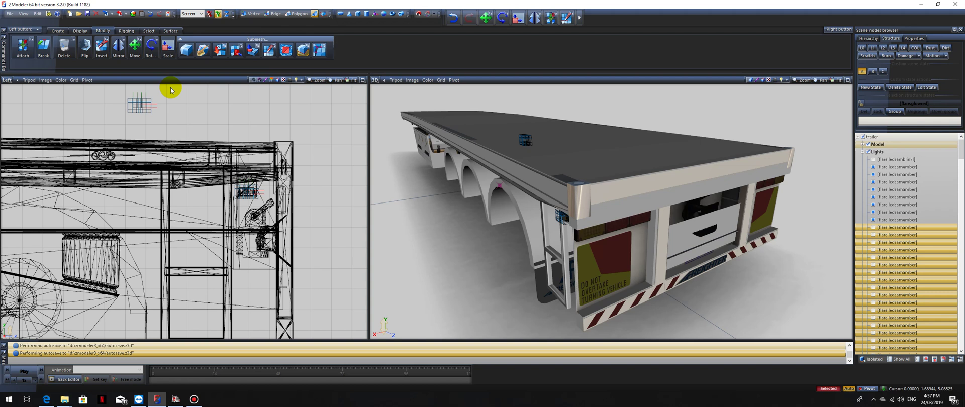
click(138, 60)
drag(115, 90, 185, 133)
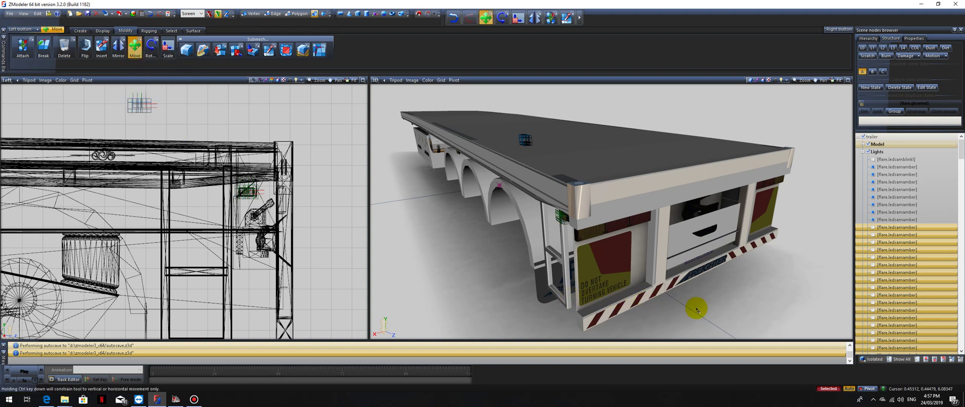
Shift the copied flares sideways above the deck towards the trailer's outer side edge, judging the alignment from the rear.
mouse_move(696, 310)
middle_down()
mouse_move(689, 298)
mouse_move(690, 308)
middle_up()
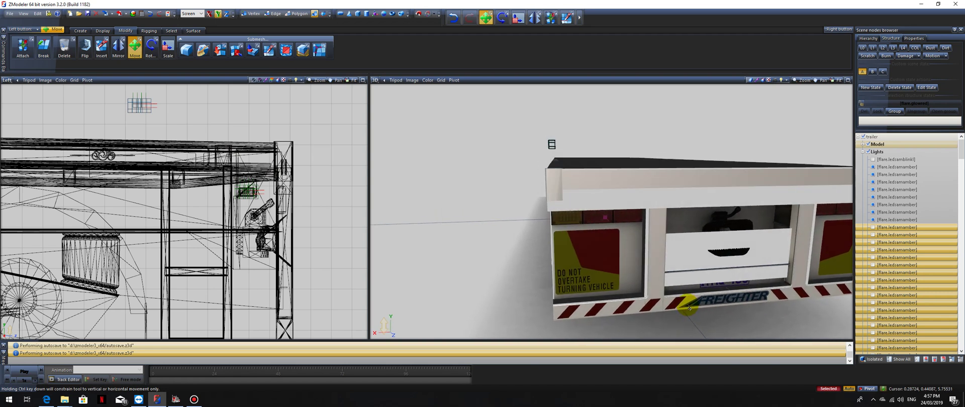
middle_drag(689, 307, 688, 307)
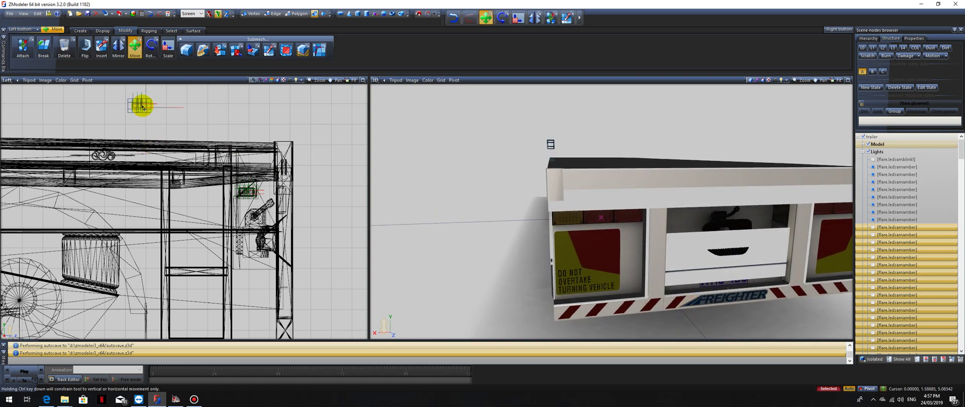
drag(141, 106, 141, 105)
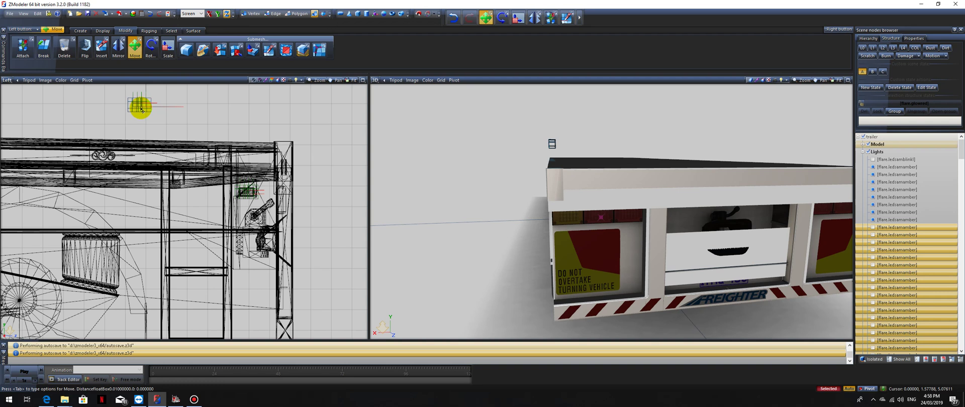
drag(141, 105, 146, 109)
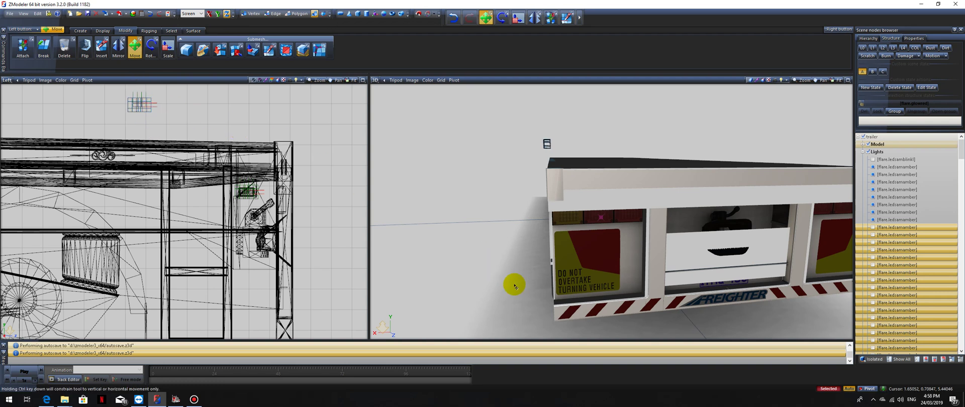
Allow movement along the X and Y axes and move the copied flares down onto the deck's side rail above the wheel arches.
middle_drag(486, 275, 500, 276)
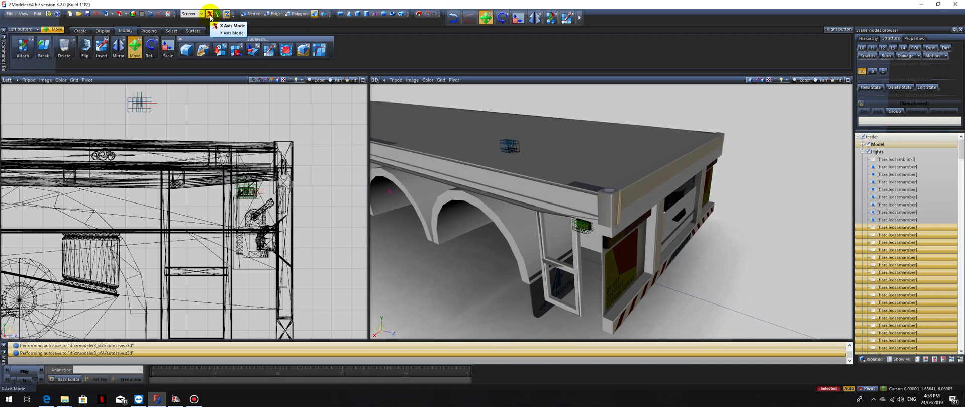
click(217, 14)
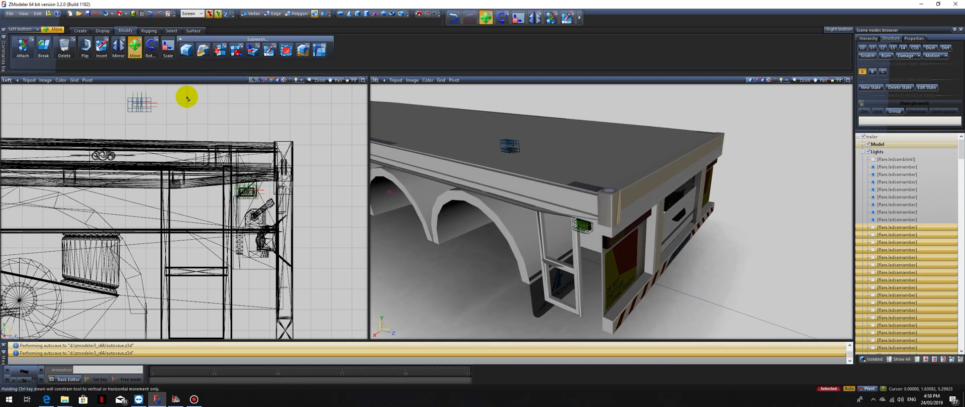
drag(142, 105, 61, 153)
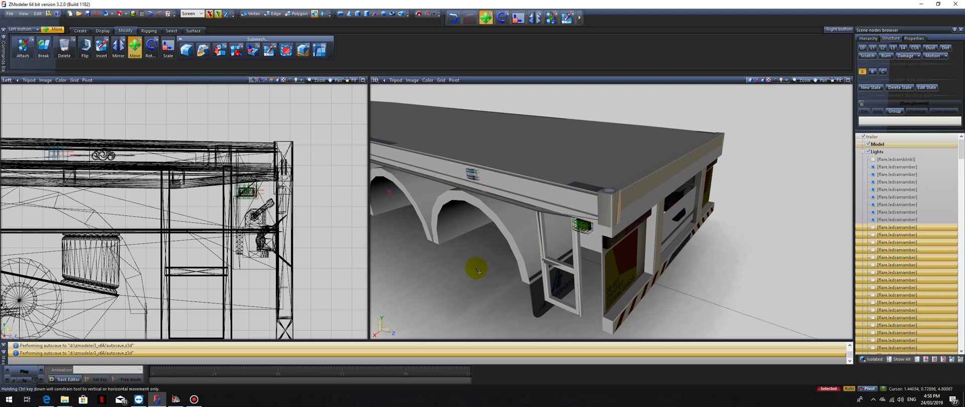
Try to pick the moved flares over the side rail in the side view.
middle_drag(476, 270, 536, 277)
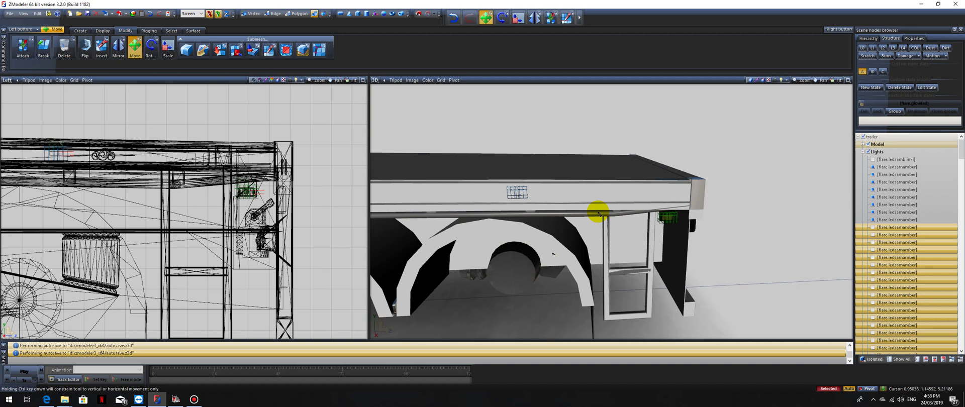
click(75, 154)
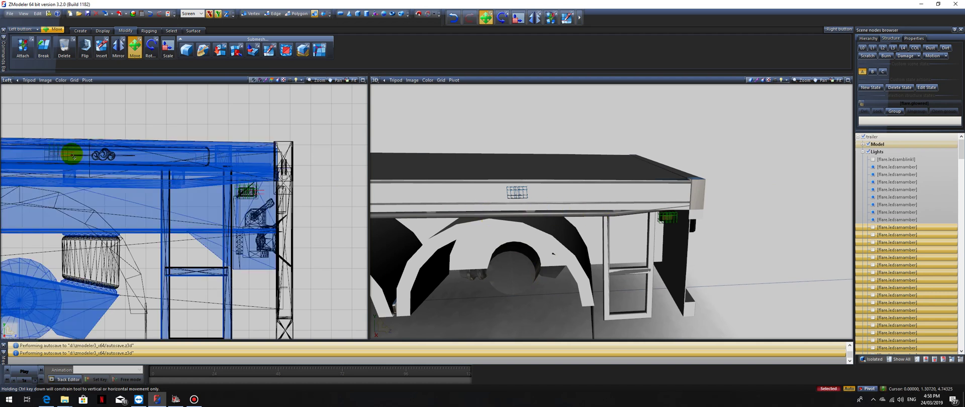
click(359, 201)
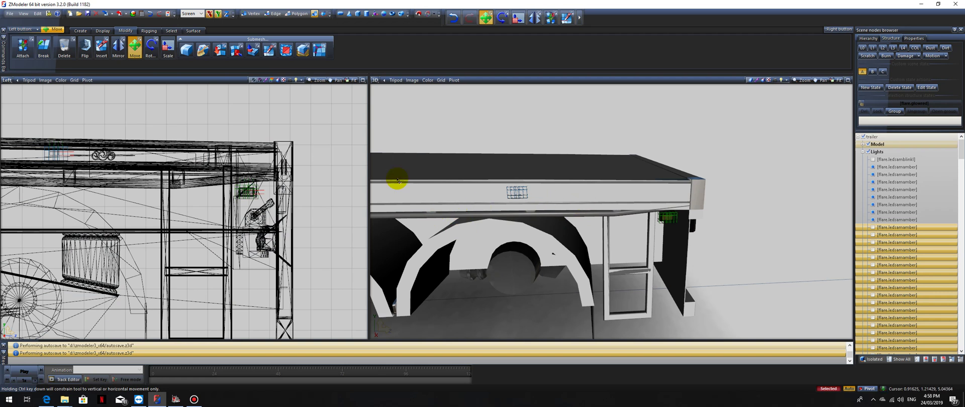
click(37, 149)
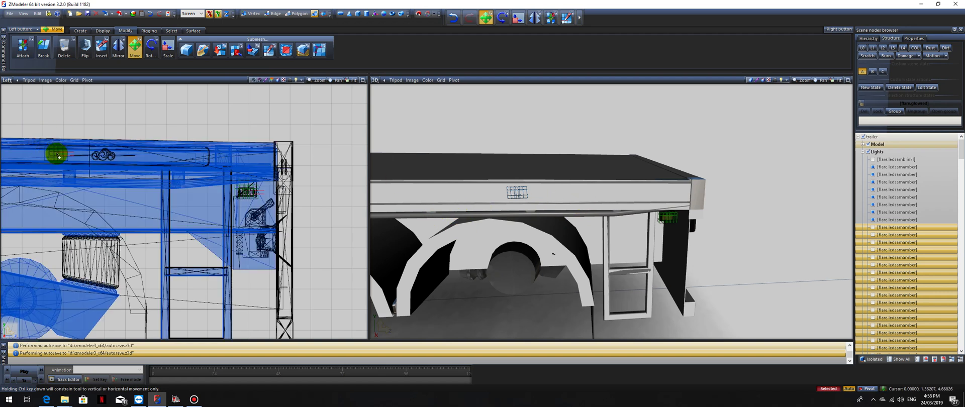
click(358, 160)
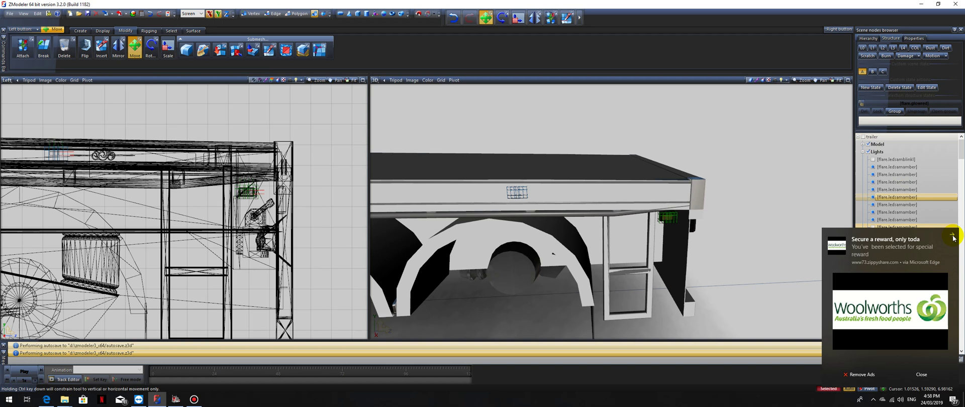
Hide the Model group to isolate the flares and dismiss the browser notification.
click(954, 237)
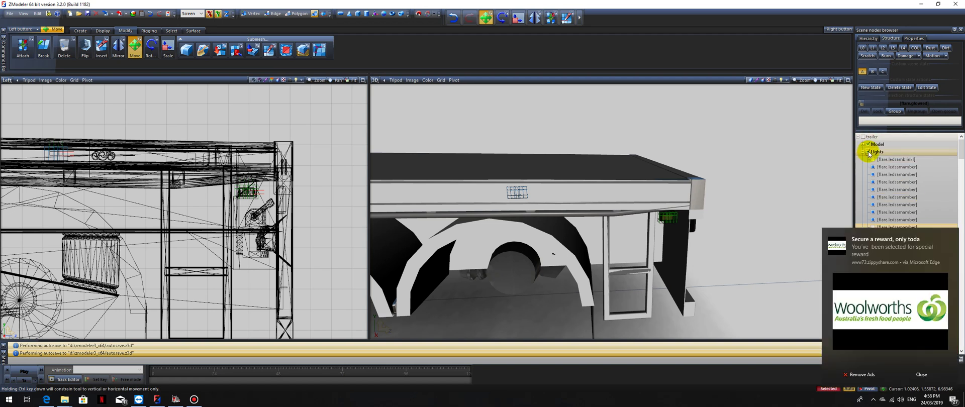
click(867, 144)
click(867, 145)
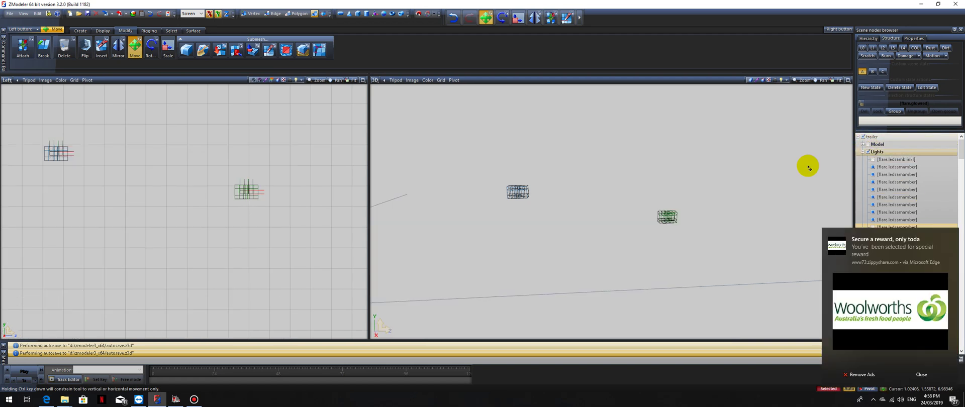
click(950, 237)
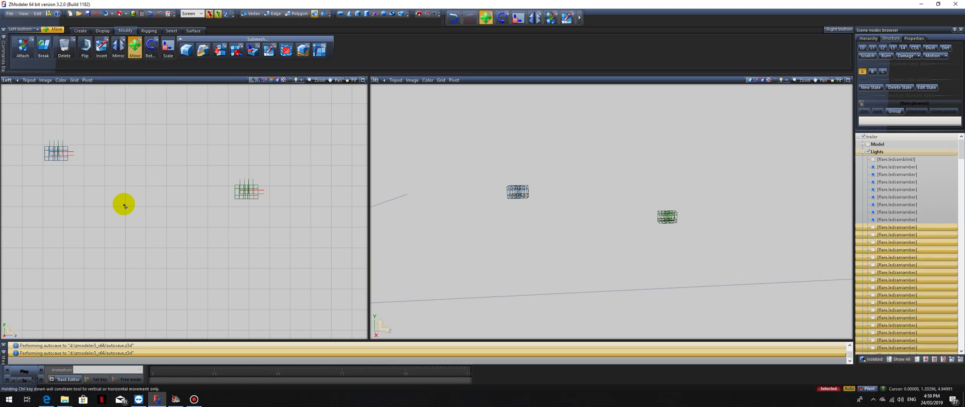
Copy the flare cluster on the side rail with the Copy tool, keeping the duplicate almost exactly in place, and deactivate the tool.
middle_drag(143, 211, 261, 236)
scroll(177, 167, up, 2)
scroll(185, 180, up, 2)
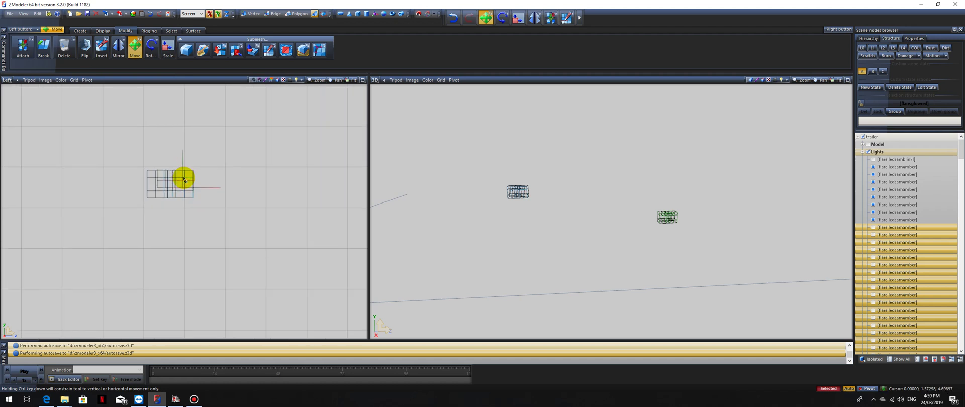
click(81, 30)
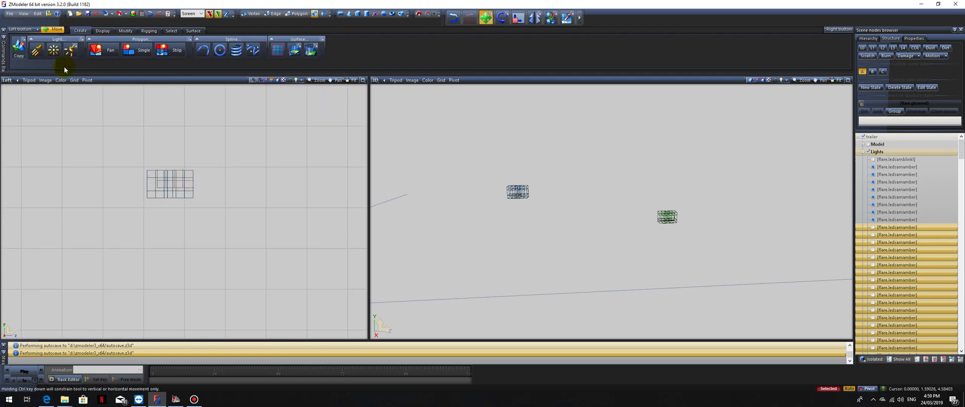
click(19, 56)
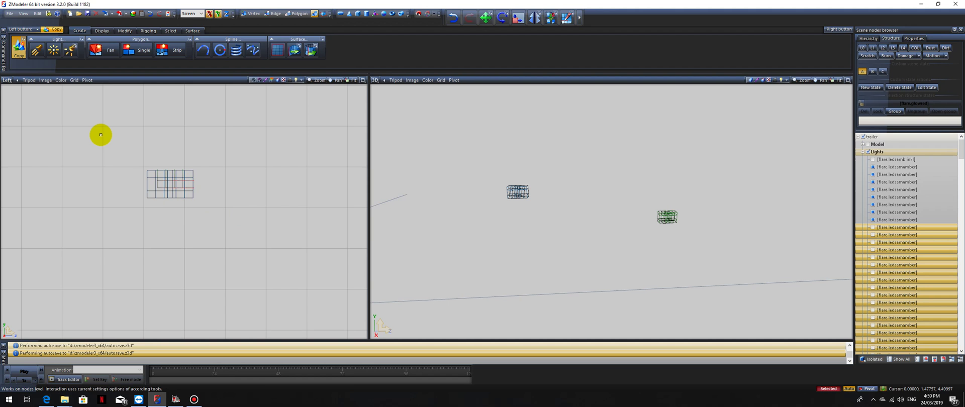
drag(101, 134, 275, 258)
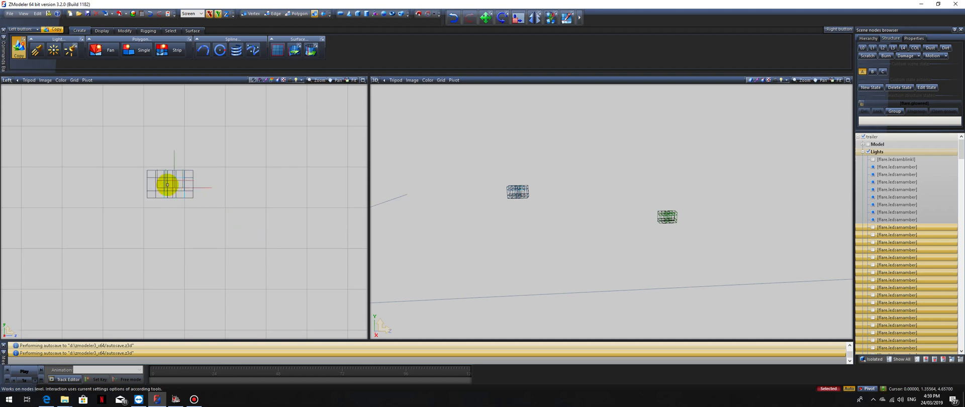
scroll(169, 185, up, 2)
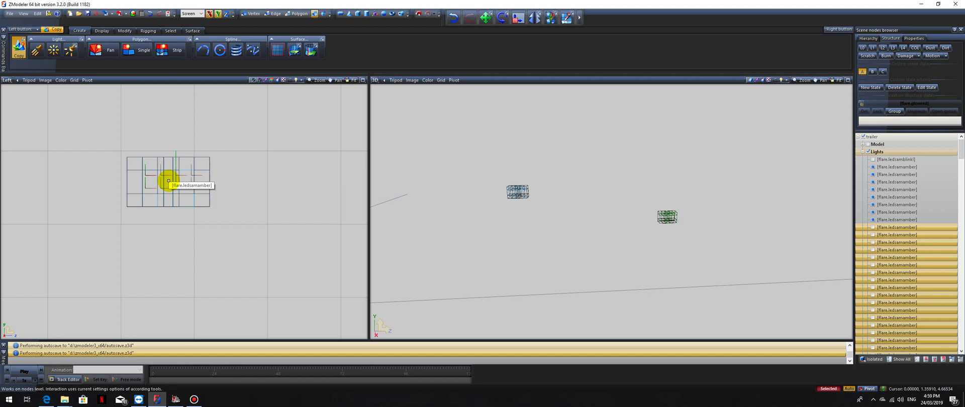
drag(186, 180, 206, 180)
scroll(175, 180, up, 5)
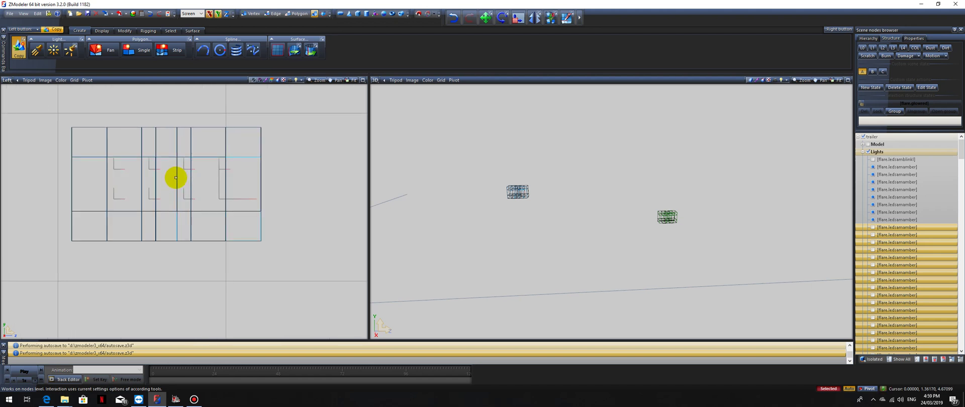
mouse_move(177, 179)
mouse_down()
mouse_move(193, 182)
mouse_move(177, 180)
mouse_up()
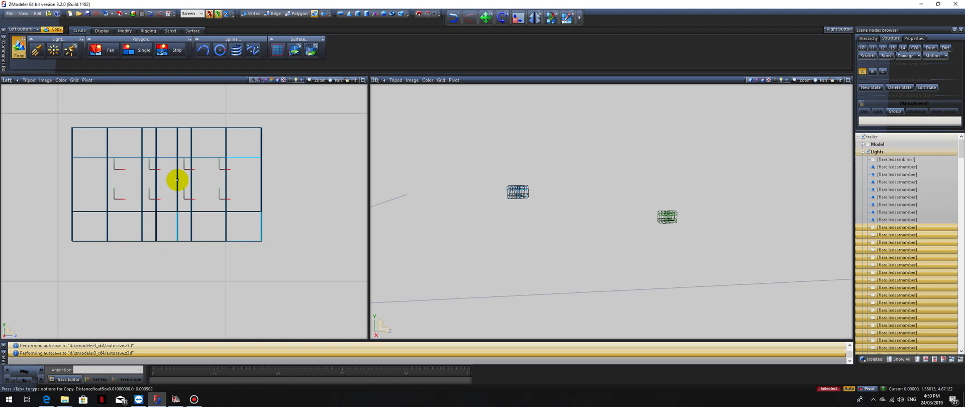
drag(177, 180, 176, 179)
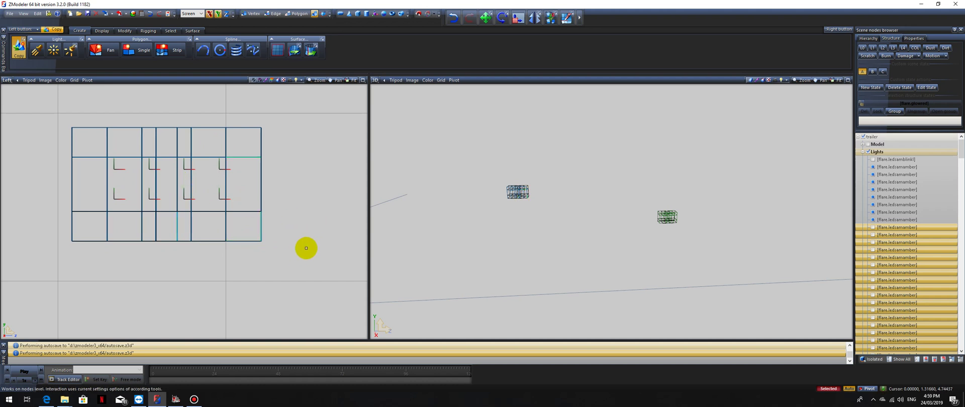
scroll(307, 247, down, 5)
scroll(308, 247, down, 1)
click(19, 54)
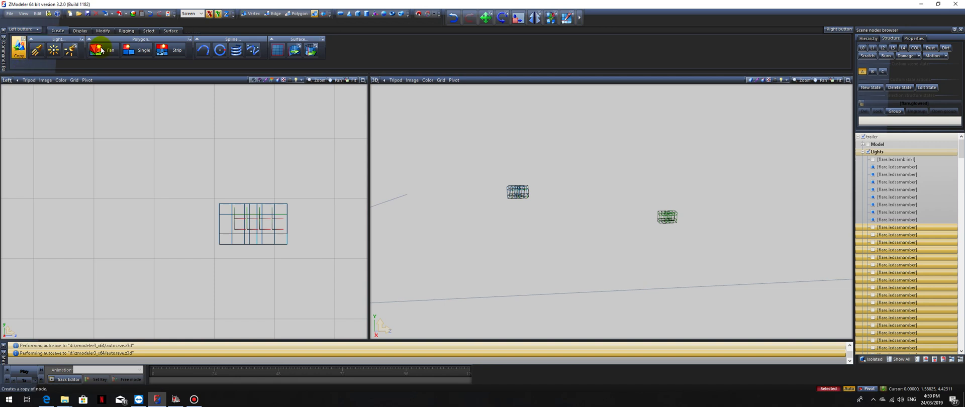
Show the Model group again and make all nodes from the first flare in Lights down to Brace_on visible.
click(867, 144)
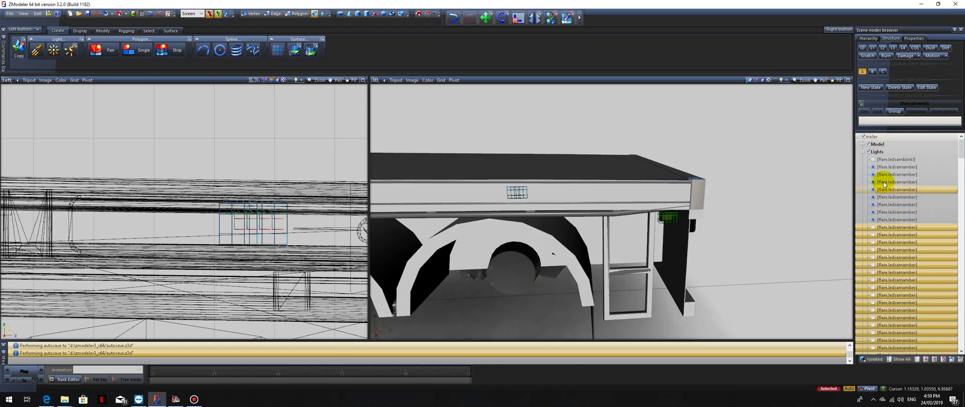
click(924, 160)
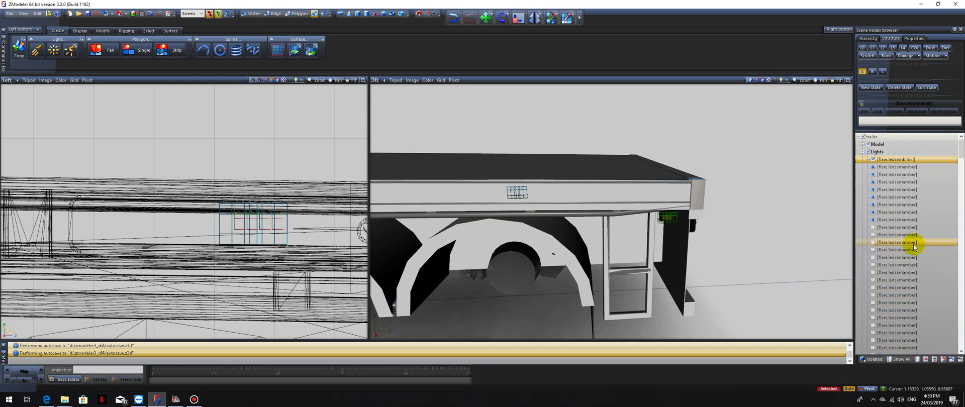
scroll(912, 244, down, 5)
scroll(911, 244, down, 10)
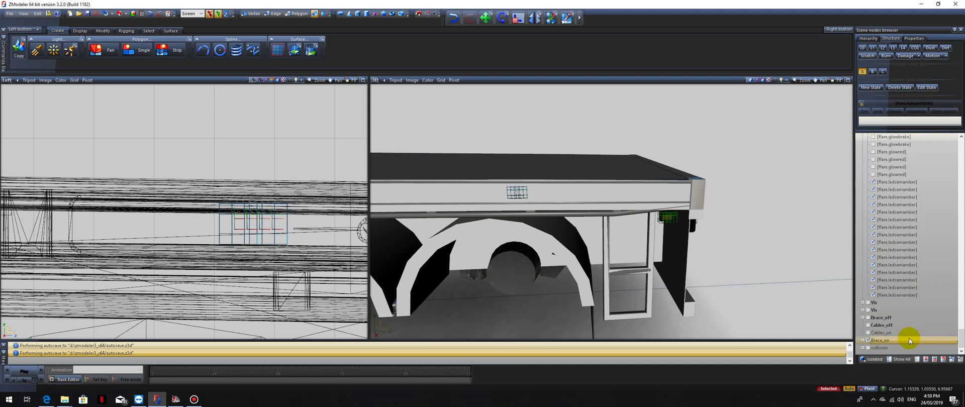
click(909, 340)
click(869, 334)
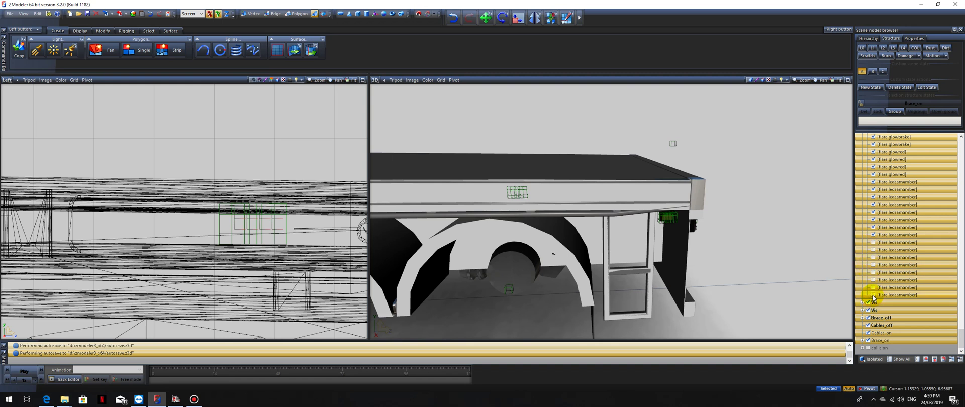
Review the visibility of the flare, Brace and Cables nodes in the scene list and select only the Model group.
scroll(900, 274, up, 10)
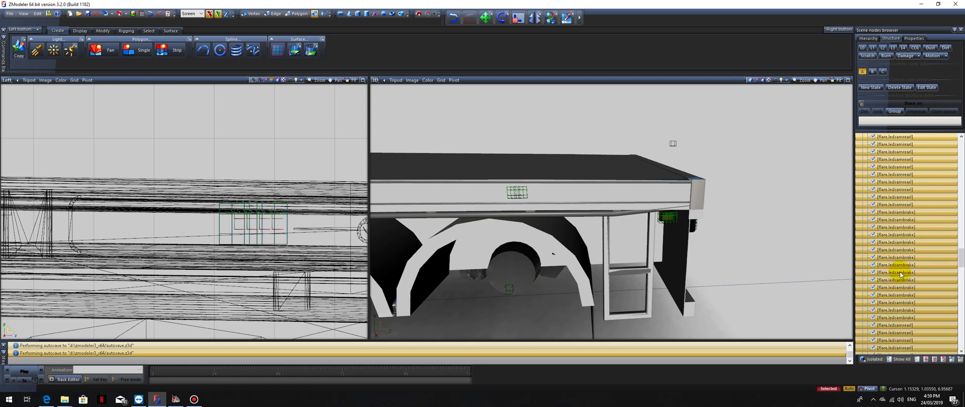
scroll(900, 275, up, 10)
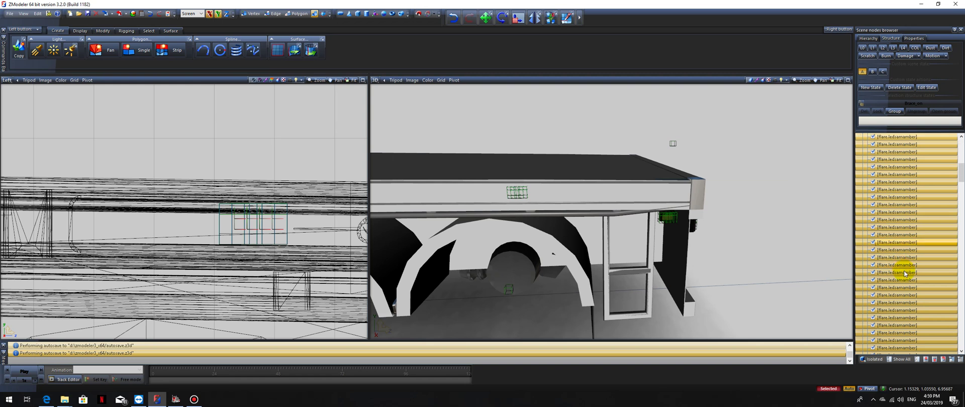
scroll(879, 324, down, 15)
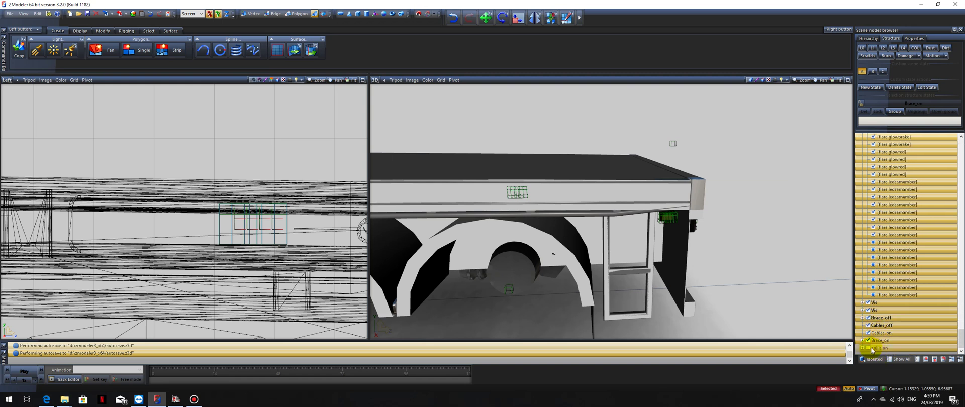
click(875, 343)
click(890, 326)
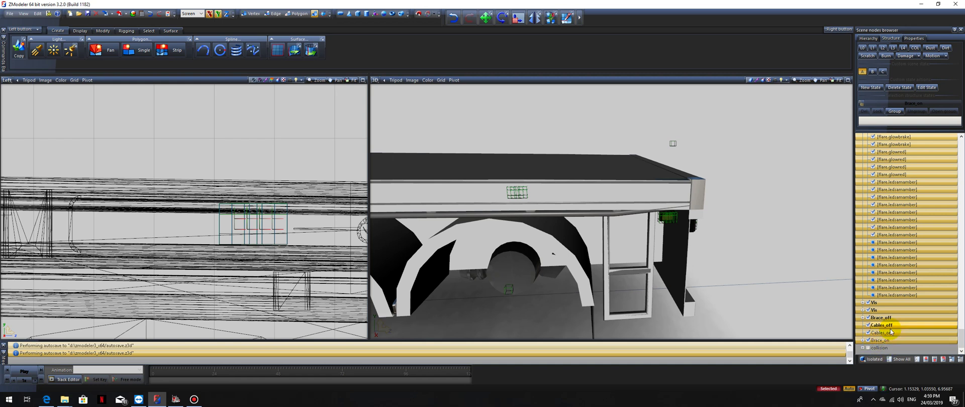
click(890, 318)
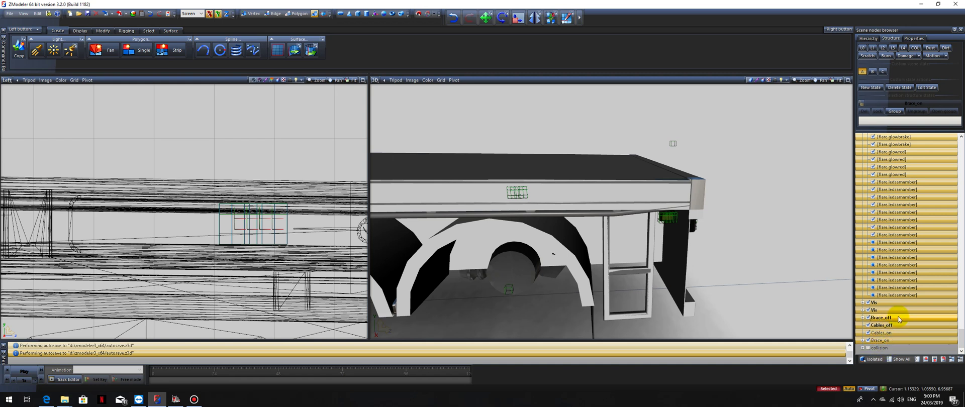
scroll(887, 282, up, 15)
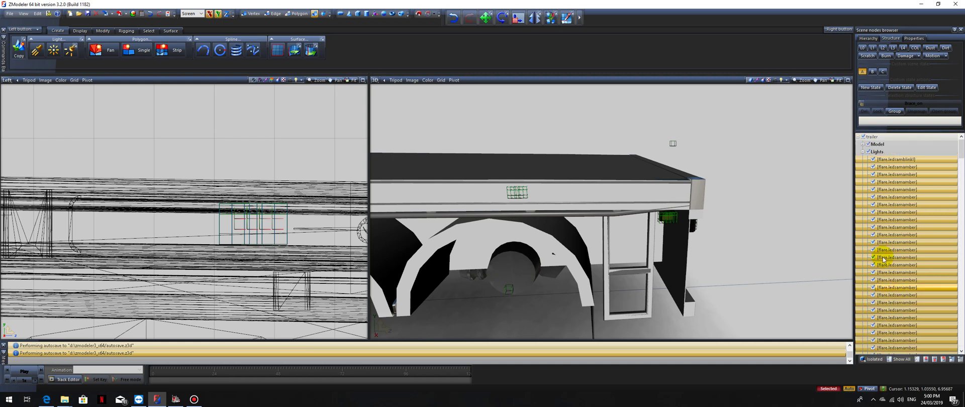
click(920, 144)
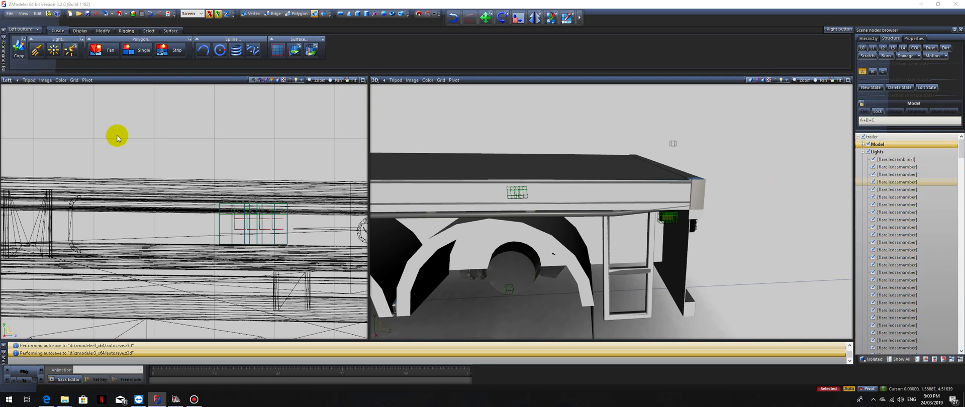
Export the trailer in SCS Software Prism 3D format over the existing trailer.pmd in the open_flat folder.
key(ctrl+e)
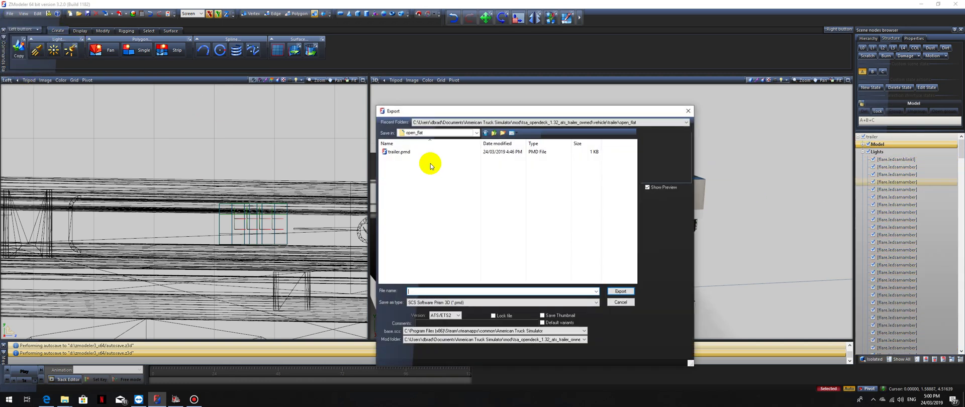
click(400, 153)
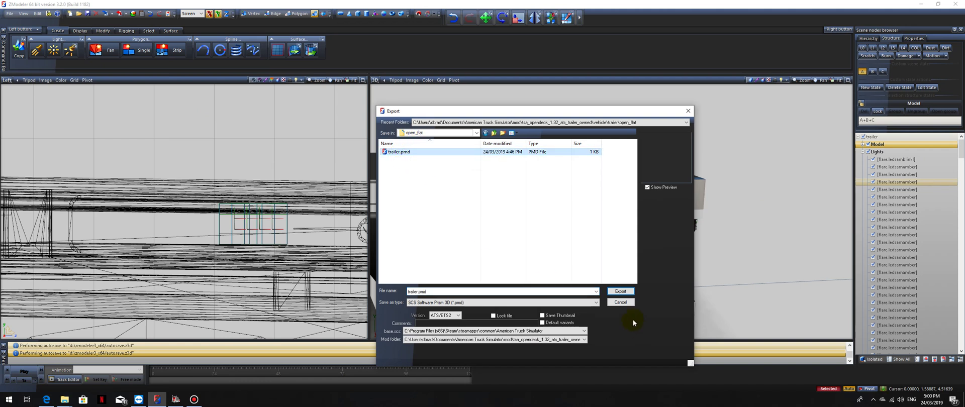
click(620, 292)
click(502, 203)
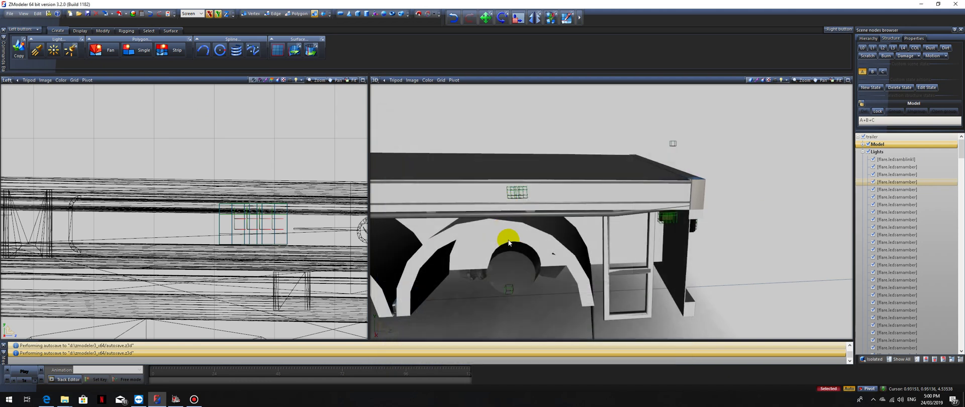
click(290, 373)
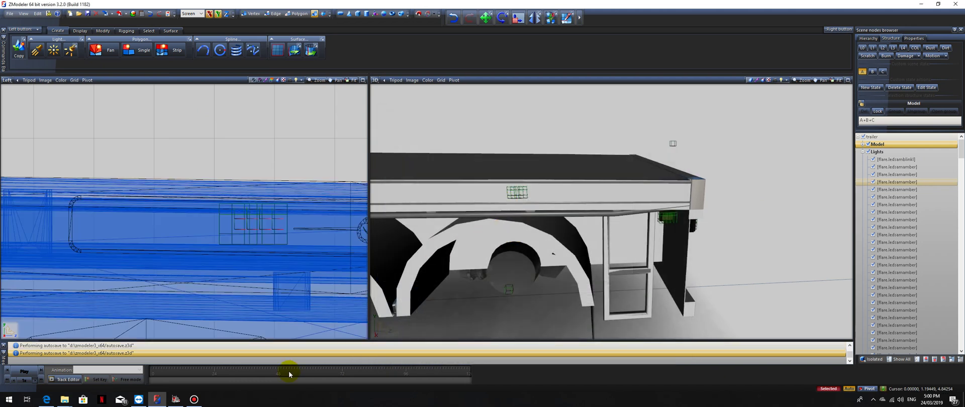
Switch to American Truck Simulator and start driving to check the exported trailer in the game.
click(176, 400)
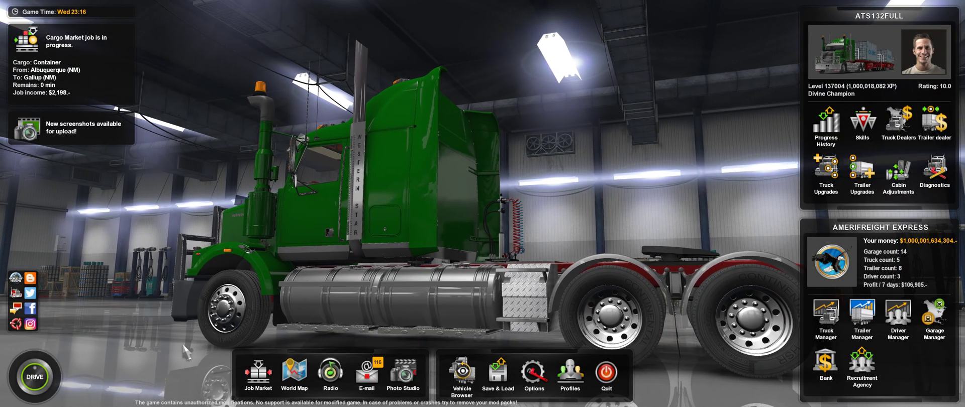
click(38, 378)
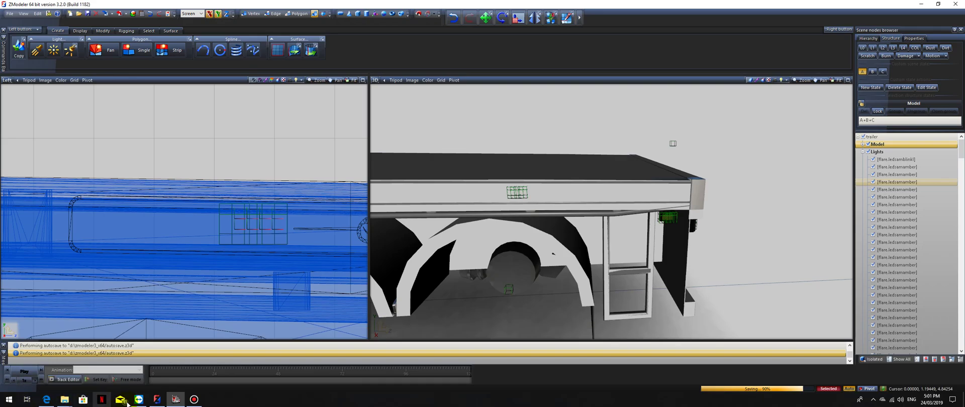
click(193, 400)
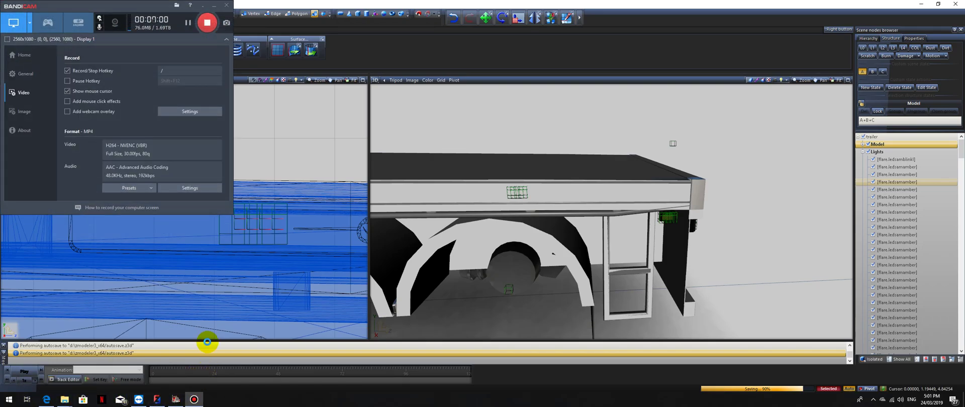